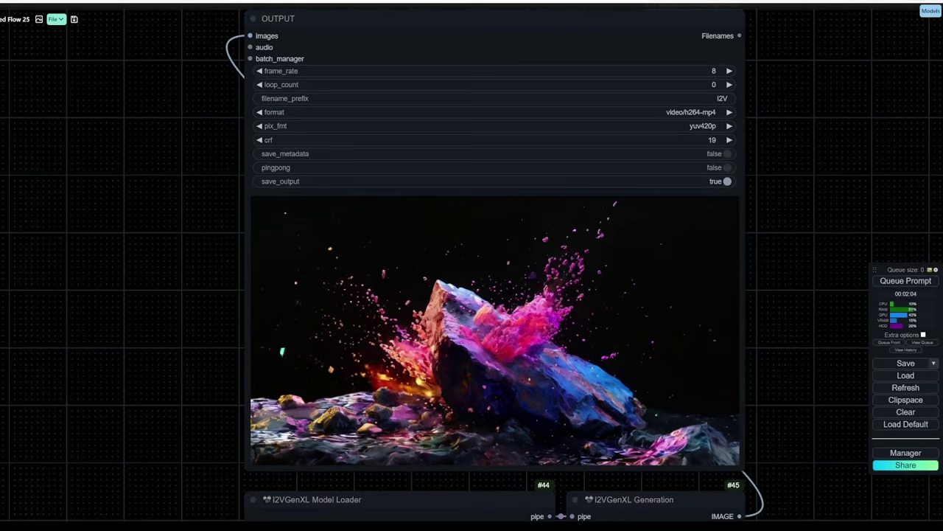
- Examine the OUTPUT video node's settings and its rock explosion preview, along with the nodes that feed it
left_click_drag(820, 427, 814, 418)
scroll(813, 416, "down", 2)
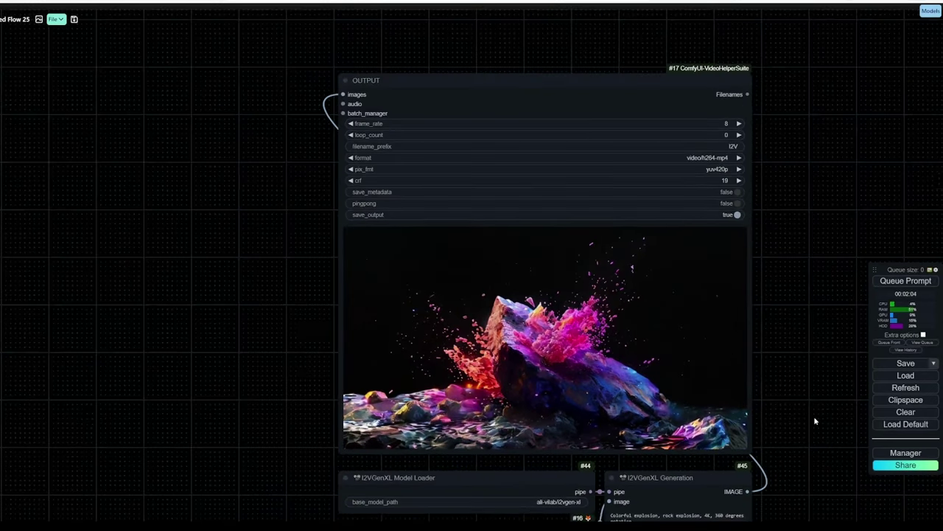
left_click_drag(790, 406, 788, 404)
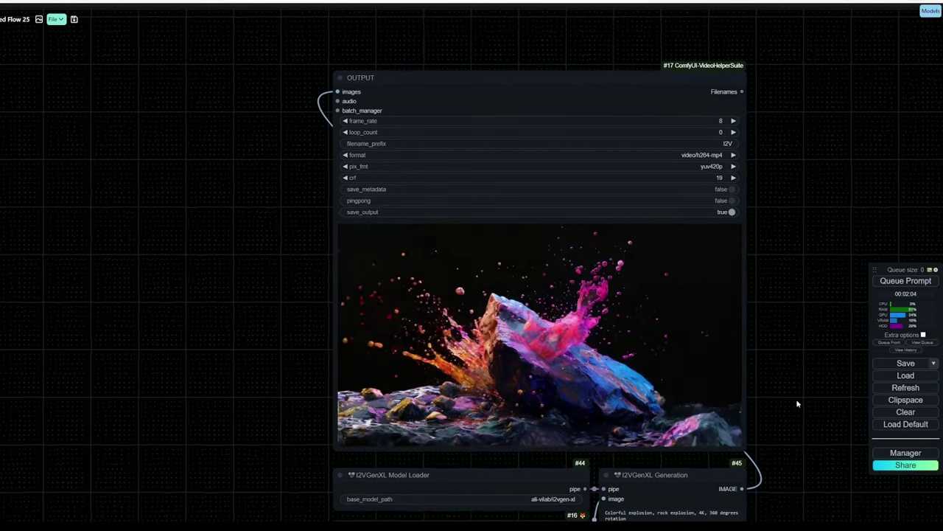
left_click_drag(790, 403, 757, 394)
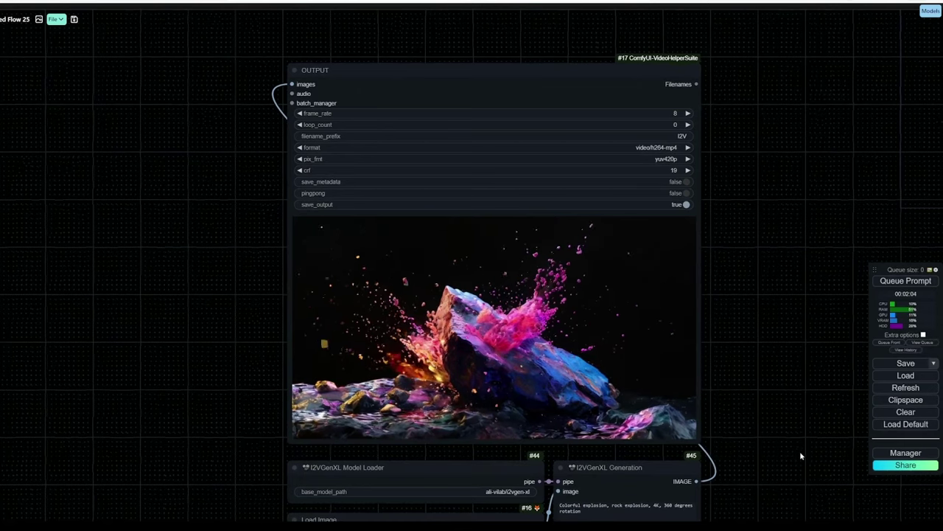
left_click_drag(800, 453, 778, 374)
scroll(770, 385, "down", 1)
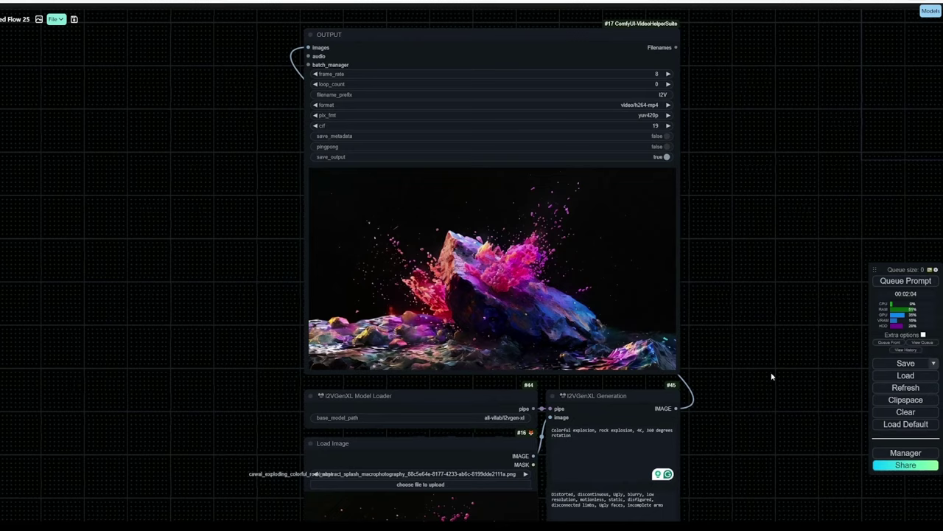
left_click_drag(770, 421, 764, 419)
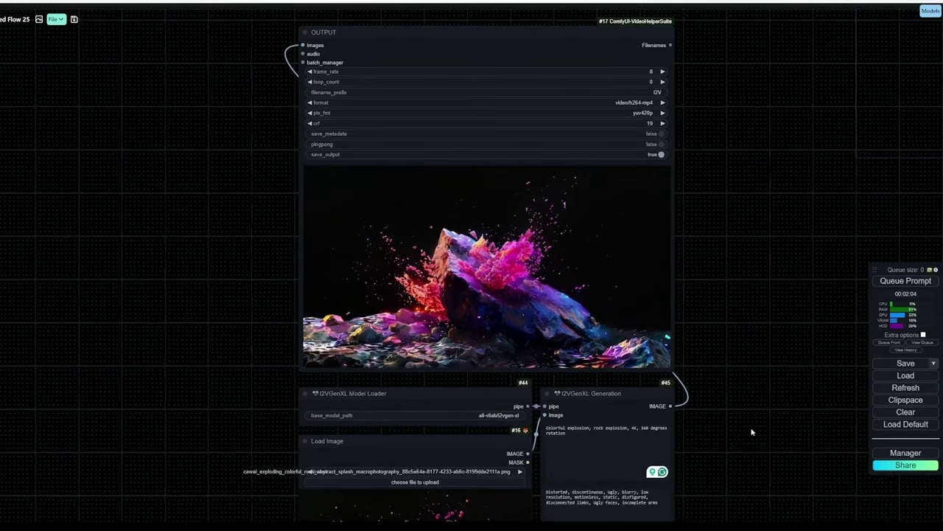
left_click_drag(750, 457, 739, 443)
scroll(739, 445, "down", 3)
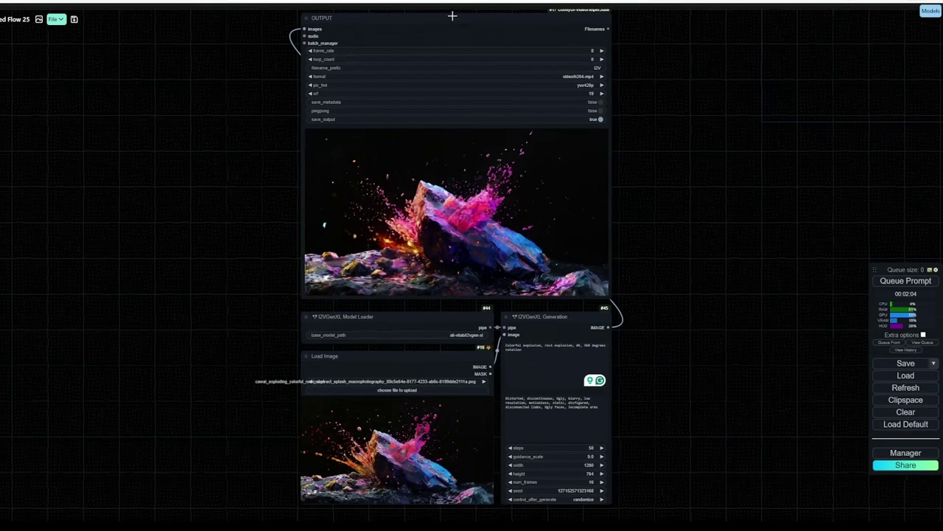
- Review the I2VGenXL Model Loader and Generation nodes, including the prompts, steps, guidance scale, frame size and frame count
left_click_drag(453, 17, 474, 28)
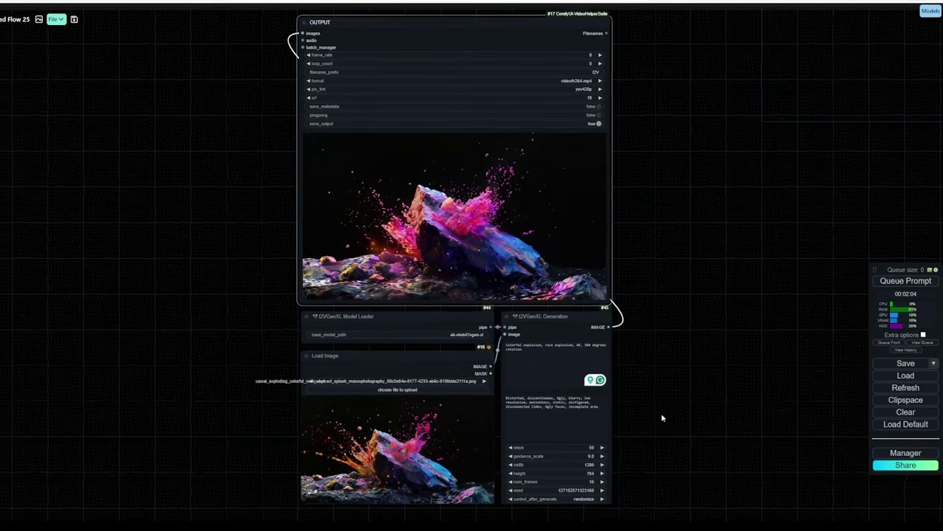
left_click_drag(661, 413, 669, 381)
left_click(377, 285)
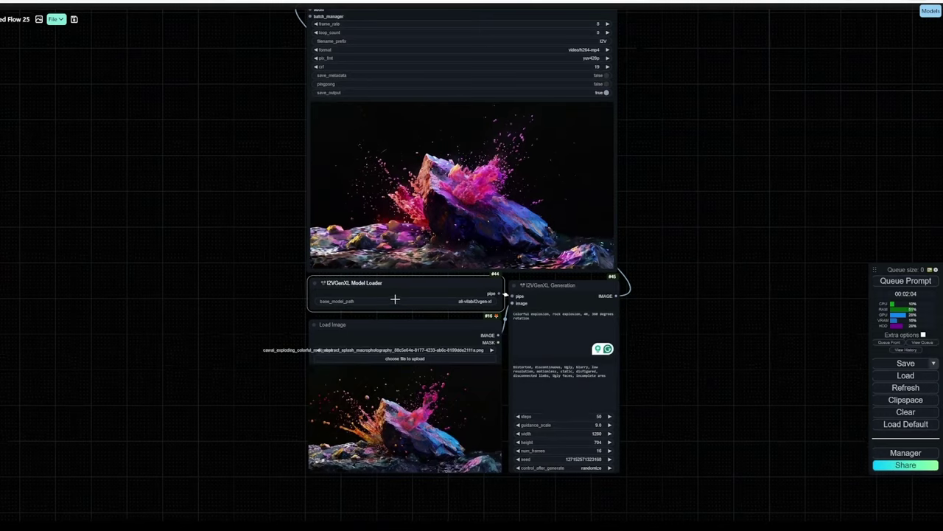
scroll(647, 345, "up", 3)
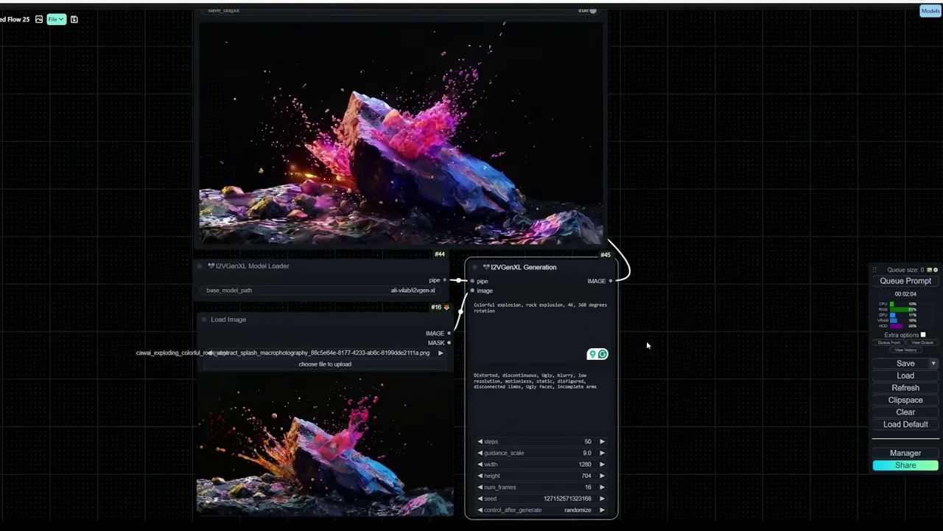
left_click_drag(528, 291, 525, 284)
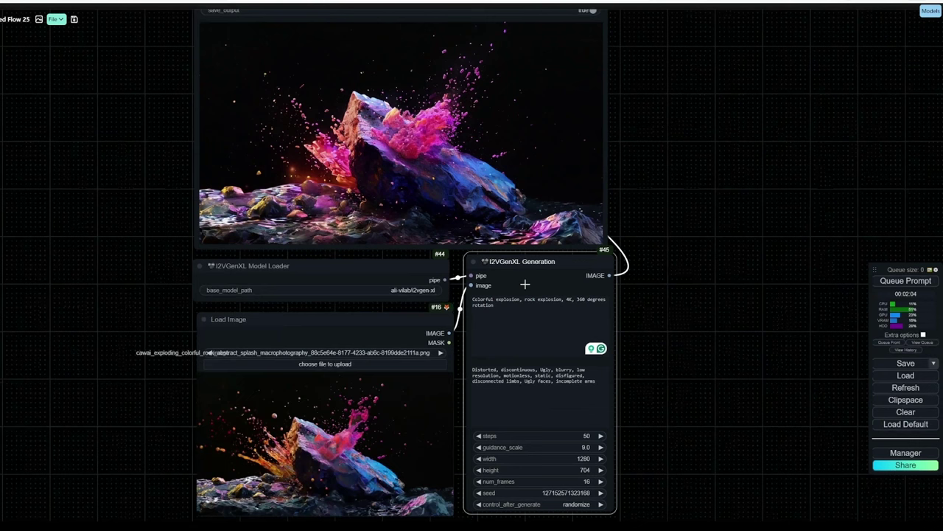
left_click(518, 306)
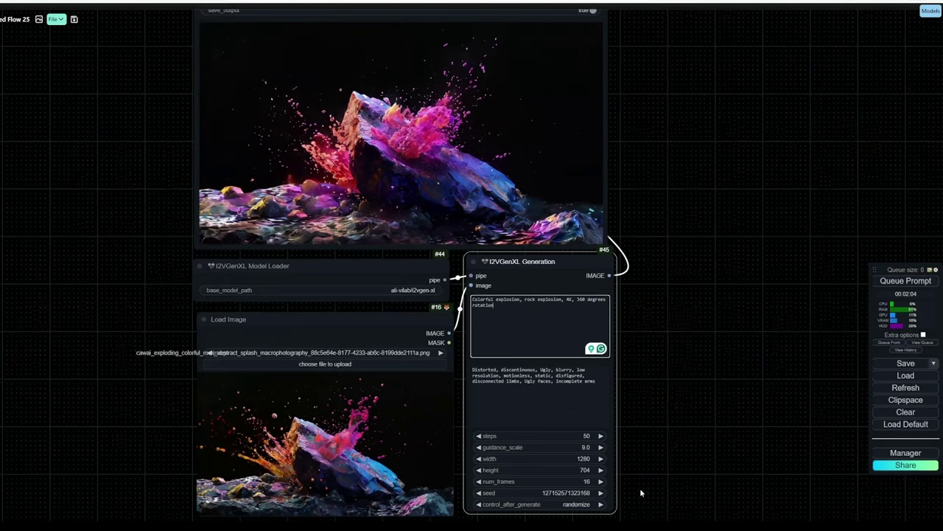
left_click_drag(640, 488, 673, 433)
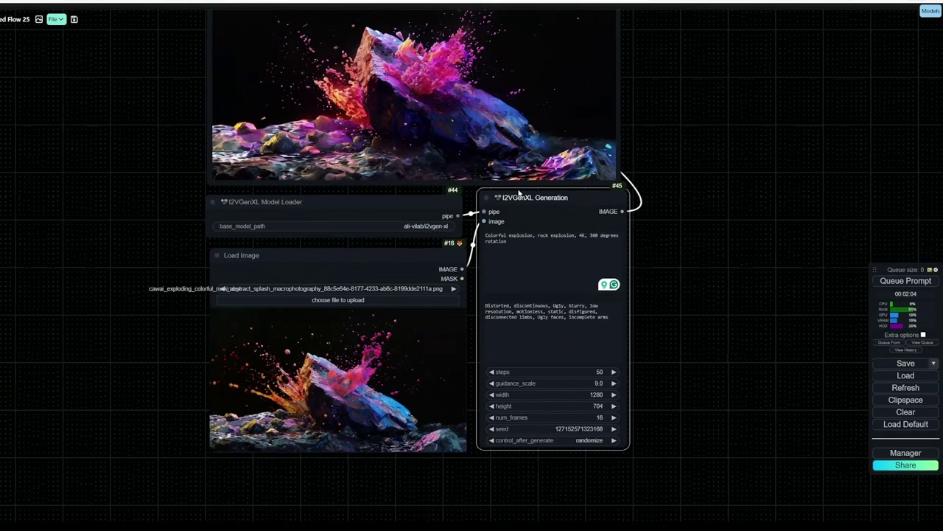
left_click_drag(519, 193, 517, 198)
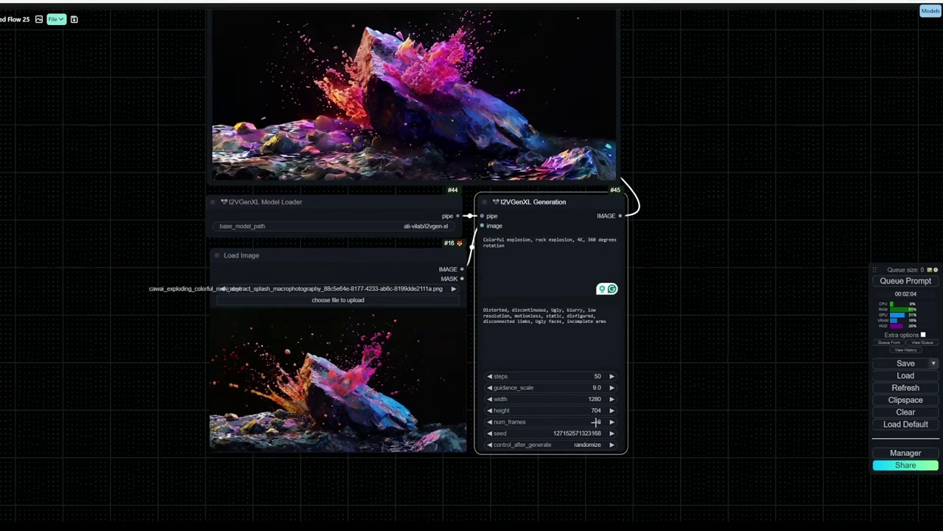
left_click_drag(732, 294, 709, 358)
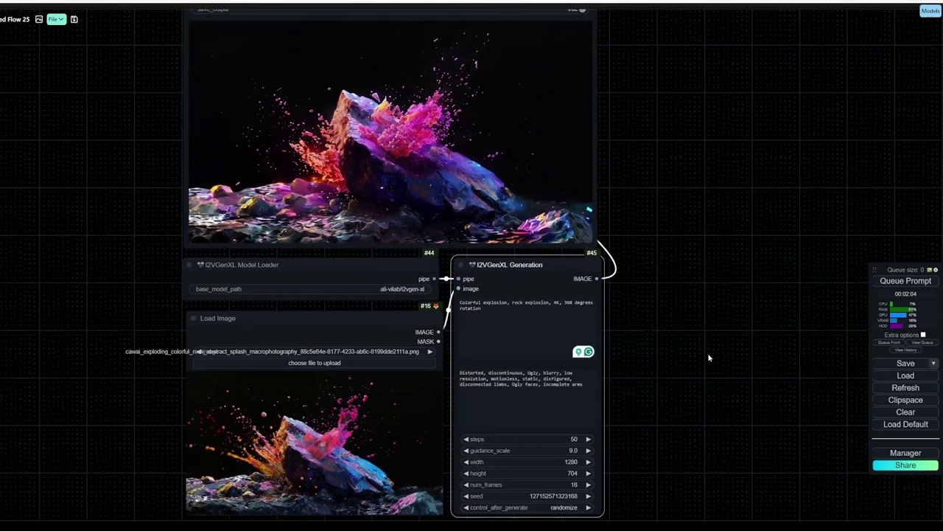
scroll(717, 304, "down", 2)
left_click_drag(714, 303, 675, 324)
scroll(701, 337, "down", 1)
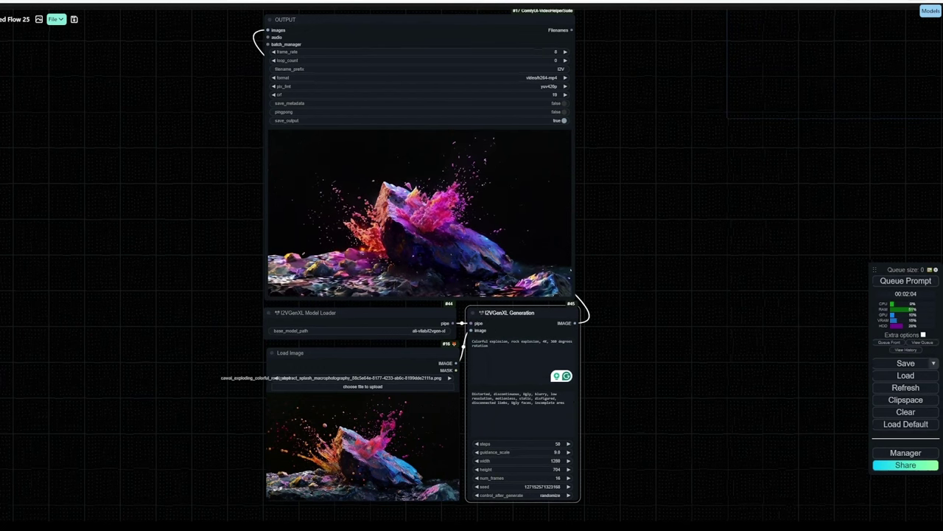
- Load the superbike image into the Load Image node and change the positive prompt to "akira superbike on stage rotating 360 degrees, 4K"
left_click_drag(462, 419, 375, 442)
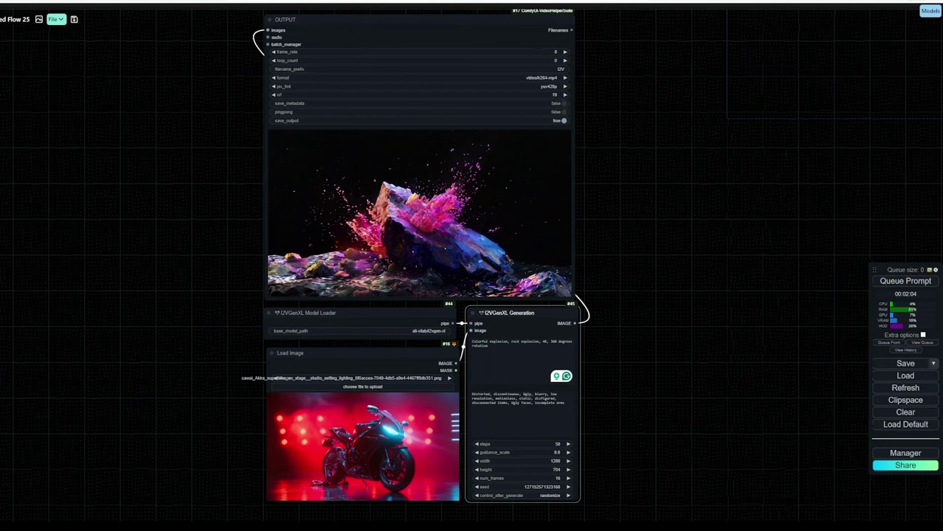
left_click_drag(542, 341, 451, 338)
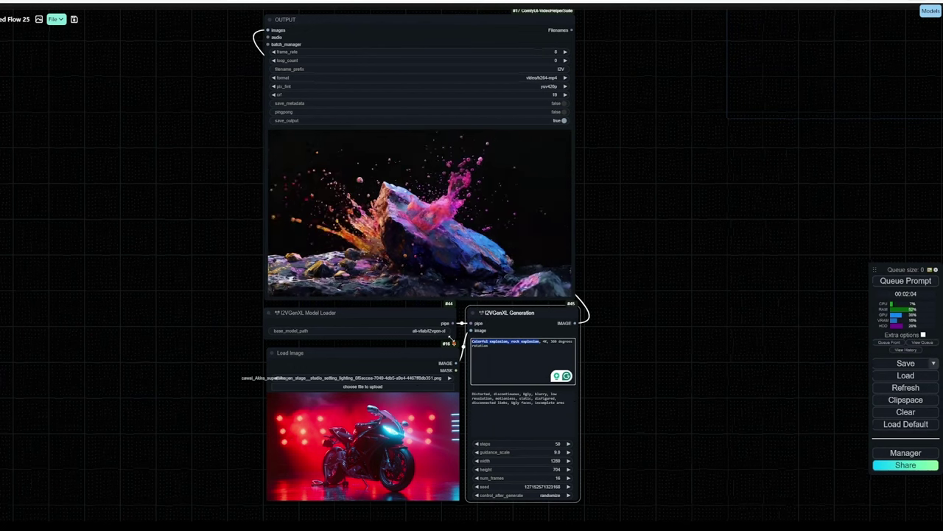
key("BackSpace")
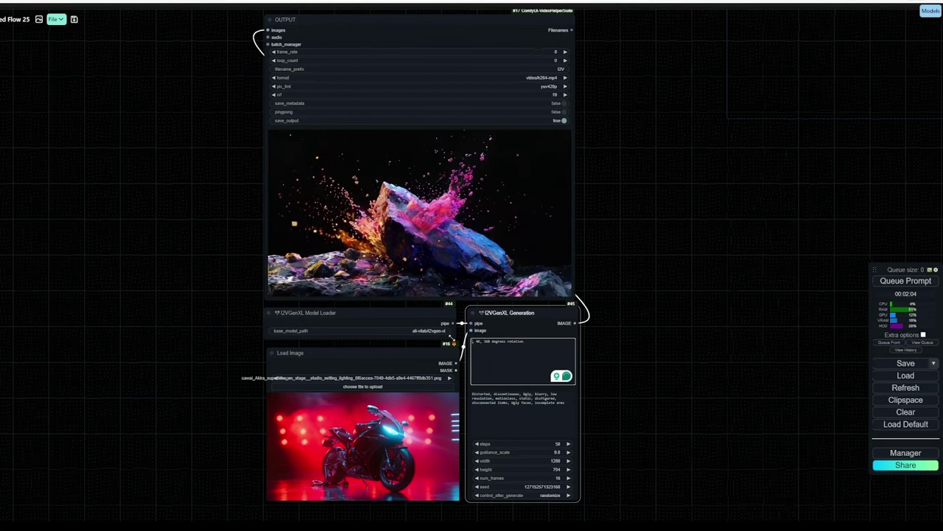
type("a superbike")
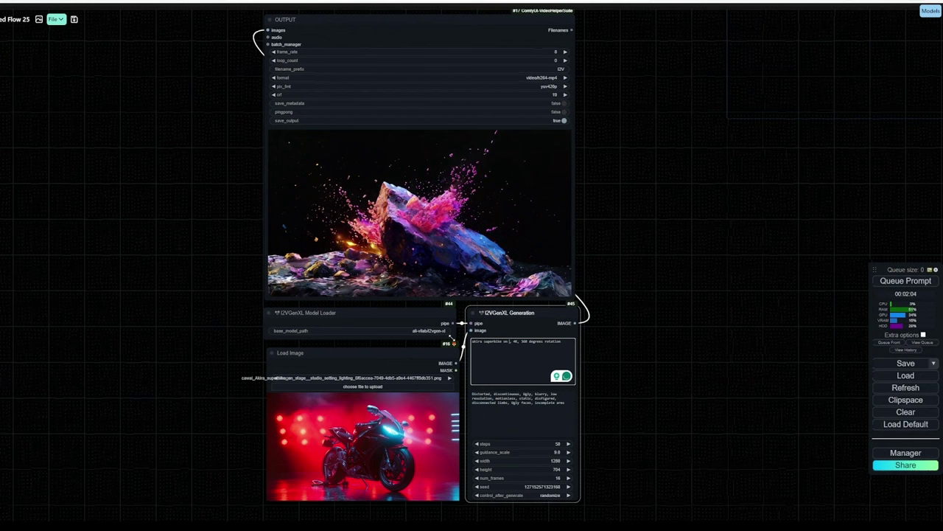
type(" on stage rotating")
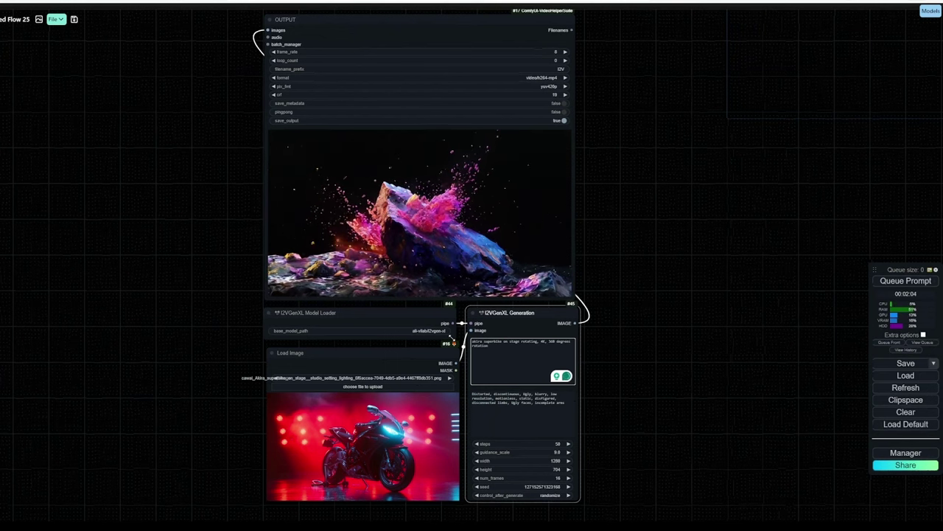
type(" 360 degre")
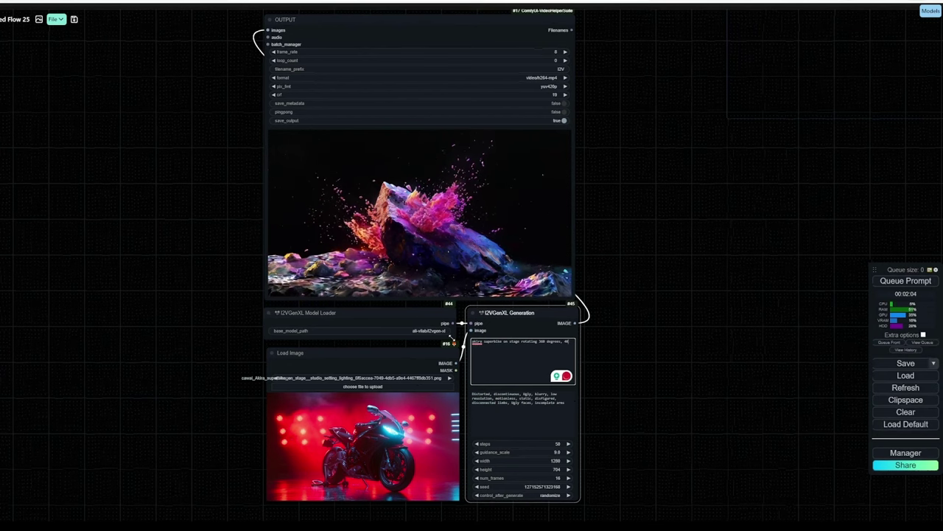
- Examine the generated superbike video in the OUTPUT node and compare it with the source image
left_click_drag(762, 265, 751, 274)
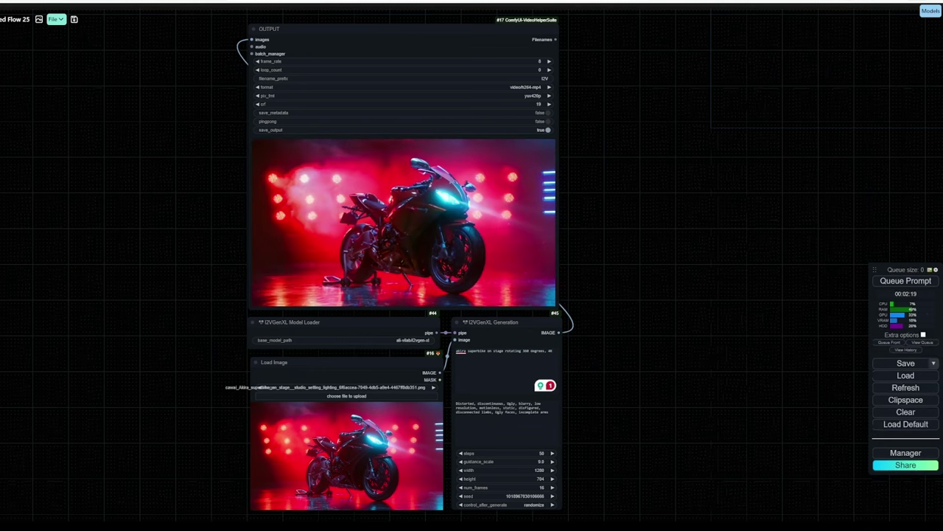
scroll(645, 279, "up", 1)
left_click_drag(640, 277, 653, 252)
scroll(656, 242, "down", 1)
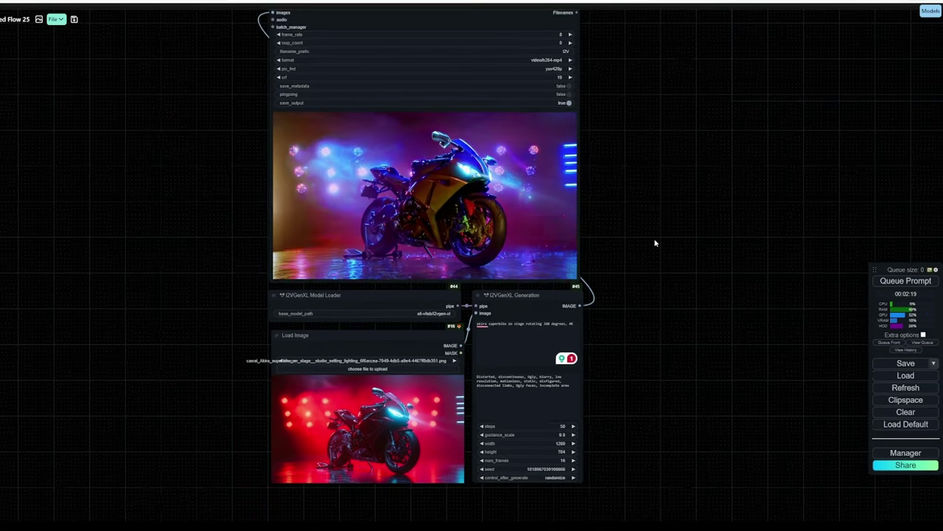
left_click_drag(652, 210, 640, 221)
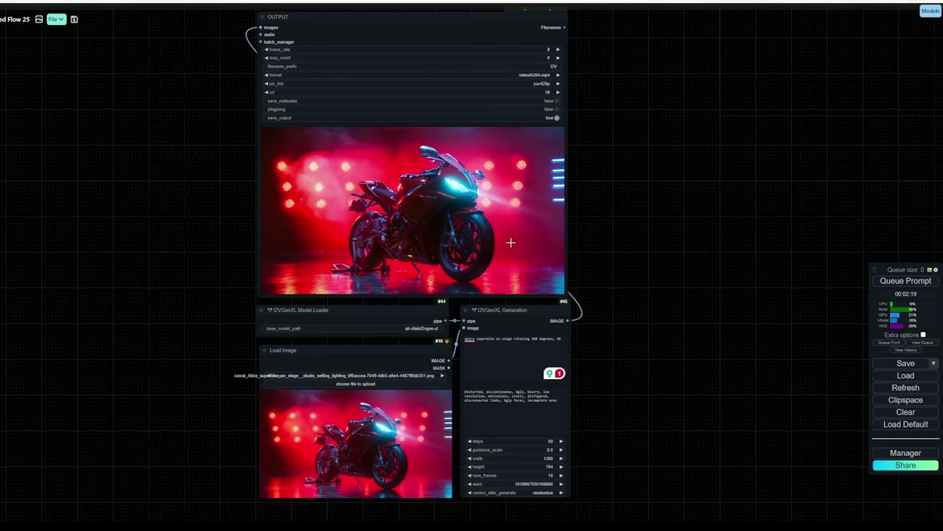
left_click_drag(640, 244, 641, 250)
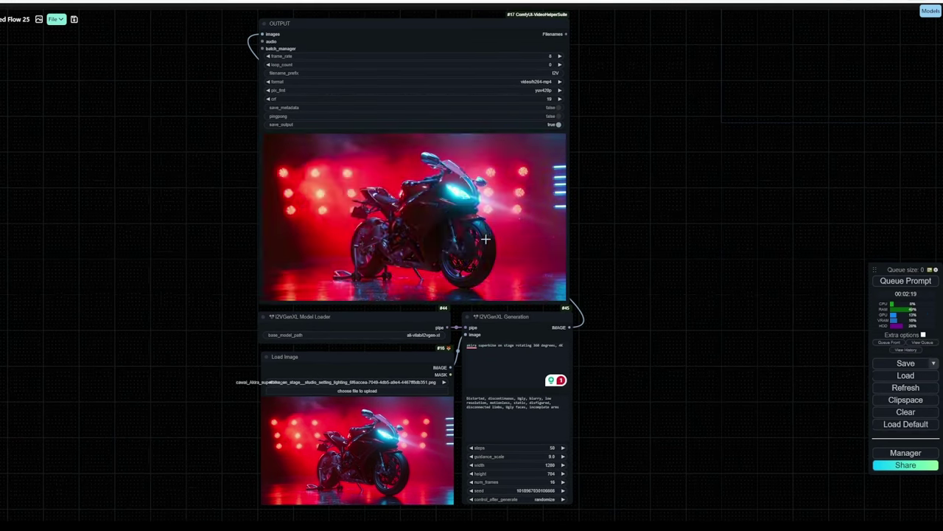
left_click_drag(631, 272, 624, 274)
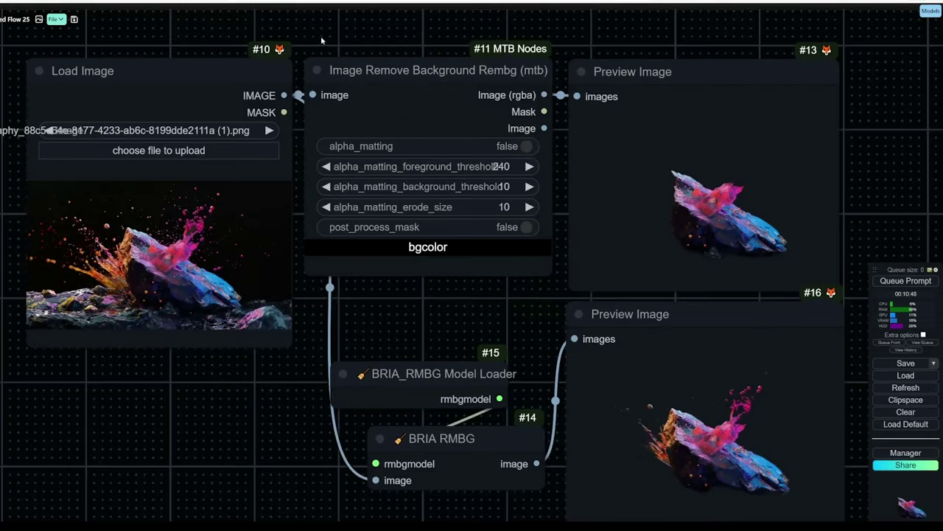
- Move the Image Remove Background Rembg node, its Preview Image and the Load Image node upward, away from the BRIA RMBG branch
left_click_drag(328, 30, 320, 56)
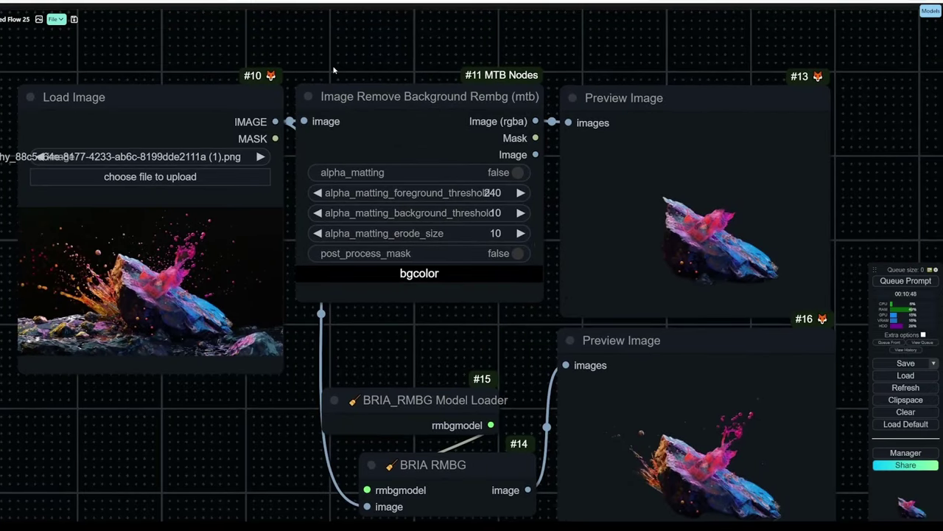
scroll(331, 66, "down", 1)
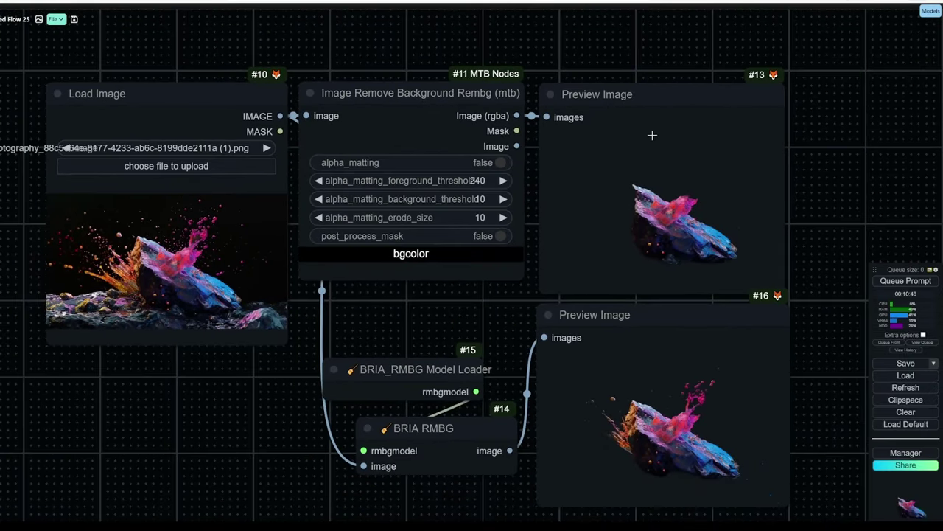
left_click_drag(863, 182, 857, 164)
scroll(846, 165, "down", 3)
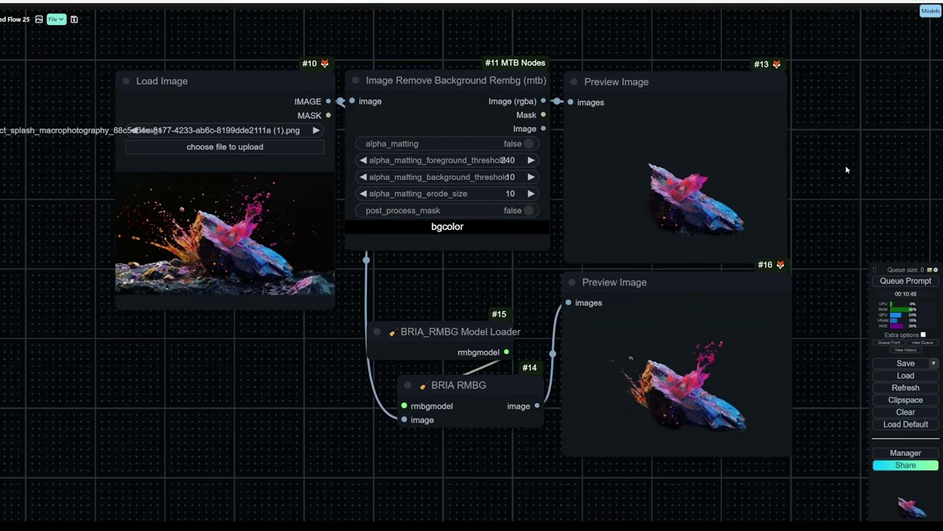
left_click_drag(851, 155, 841, 207)
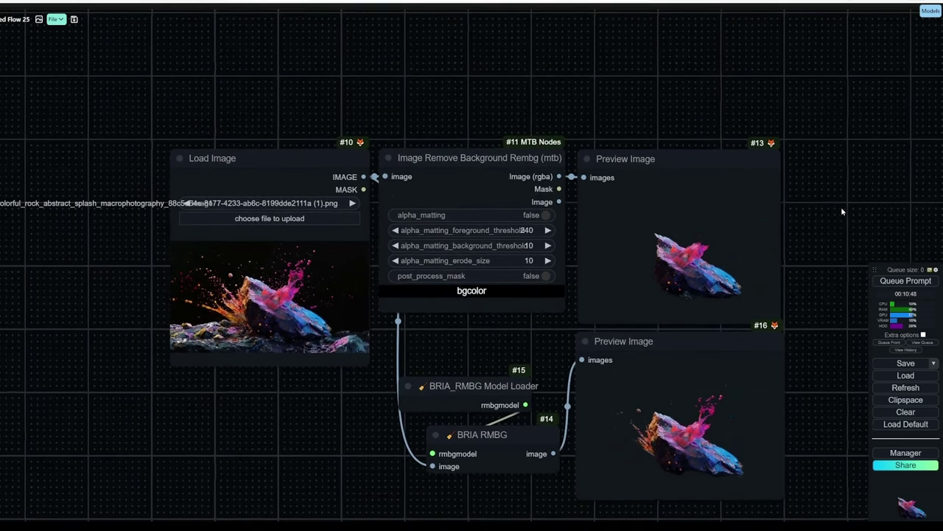
left_click_drag(473, 157, 473, 46)
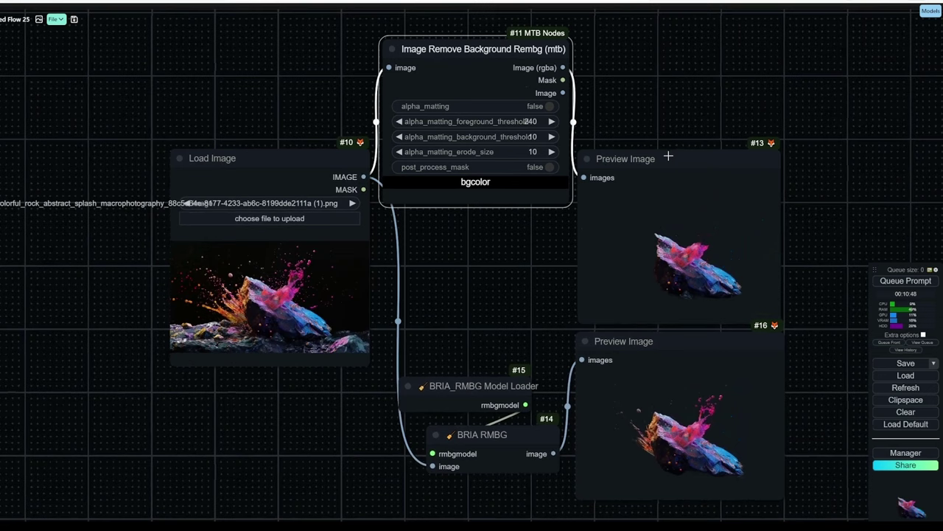
left_click_drag(668, 154, 669, 41)
left_click_drag(292, 188, 272, 82)
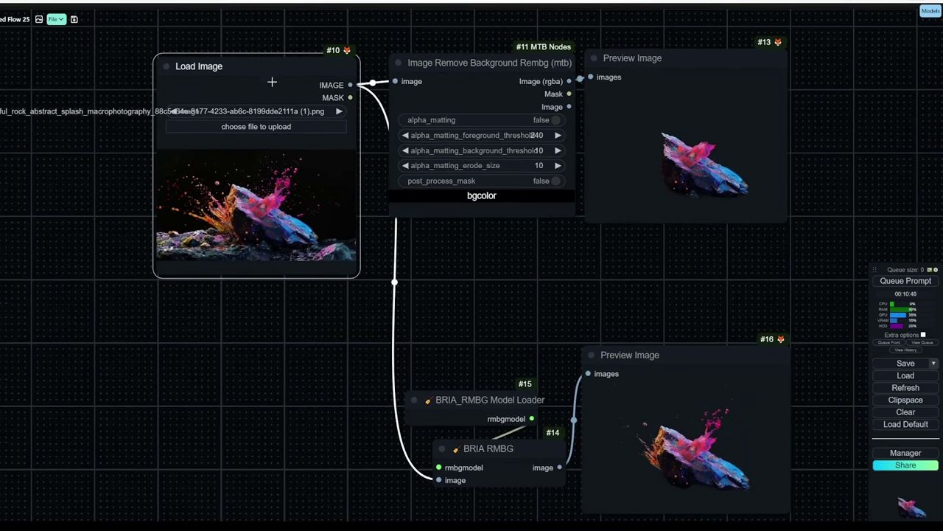
- Inspect the BRIA RMBG nodes and reposition the Load Image node vertically between the Rembg and BRIA branches
left_click_drag(502, 278, 457, 126)
scroll(611, 187, "up", 1)
scroll(486, 177, "up", 5)
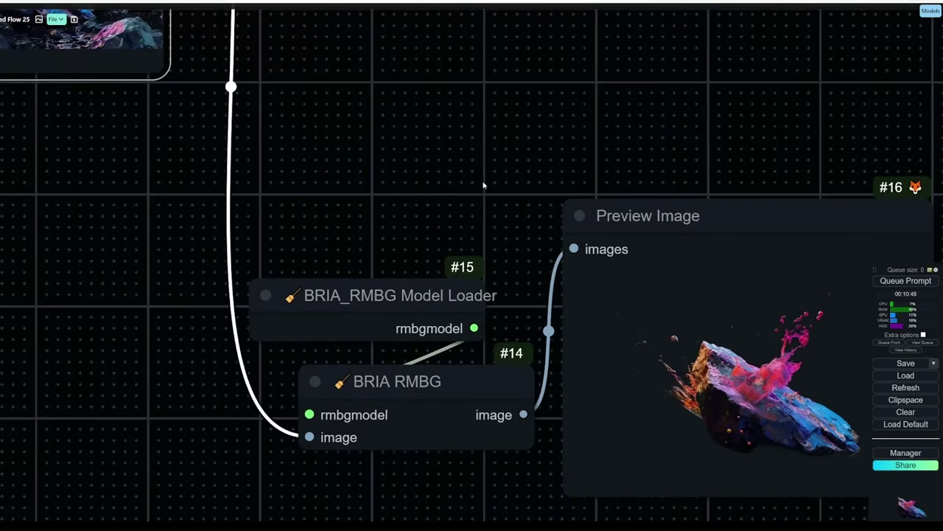
left_click_drag(483, 184, 501, 273)
scroll(372, 146, "down", 2)
scroll(380, 128, "down", 6)
left_click_drag(293, 74, 265, 189)
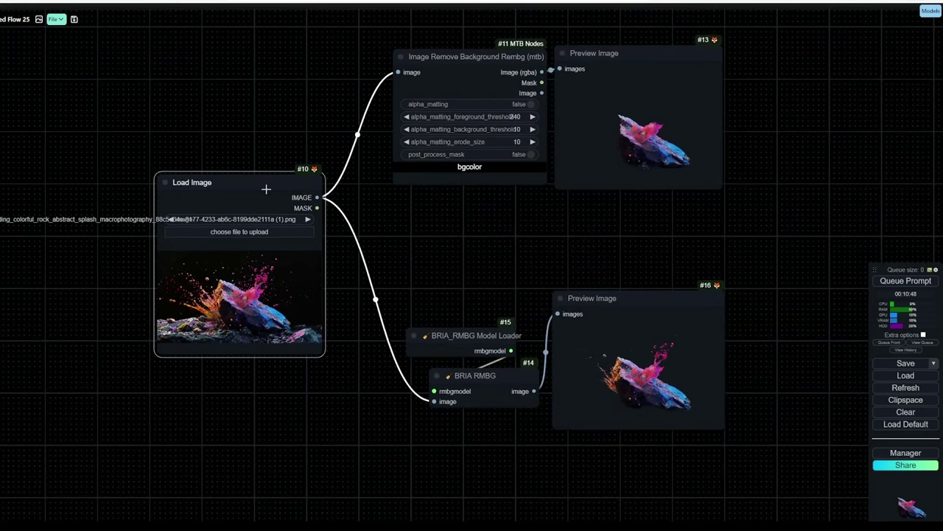
scroll(266, 227, "up", 5)
left_click_drag(383, 315, 412, 272)
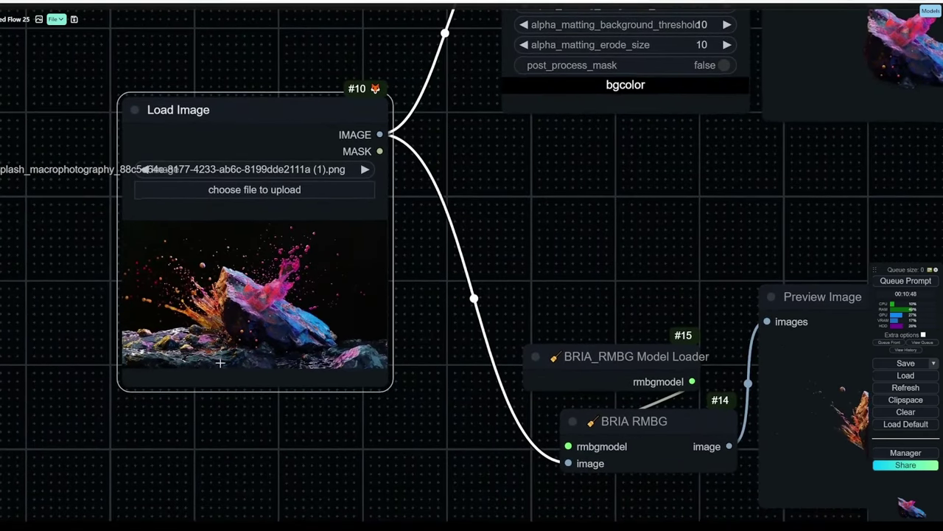
- Inspect the source rock image in the Load Image node and the Rembg cutout in its Preview Image
scroll(313, 238, "up", 4)
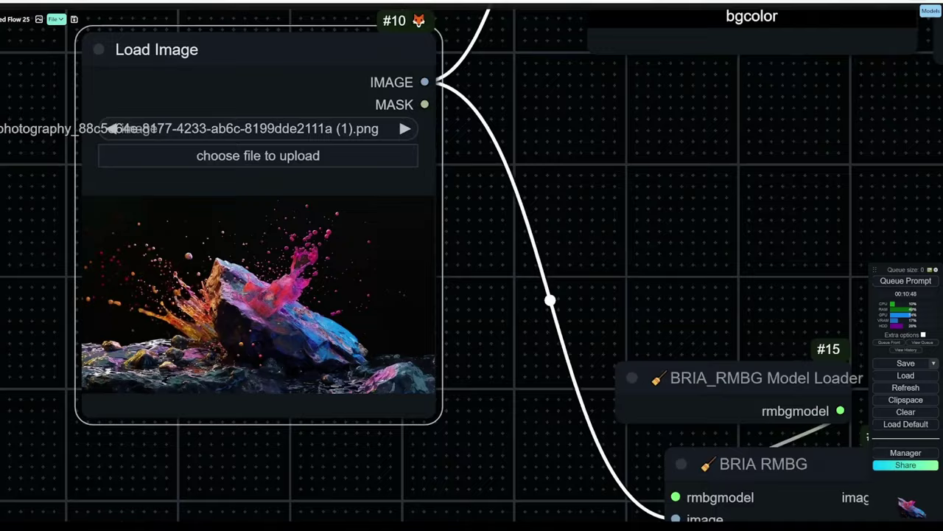
scroll(413, 226, "down", 7)
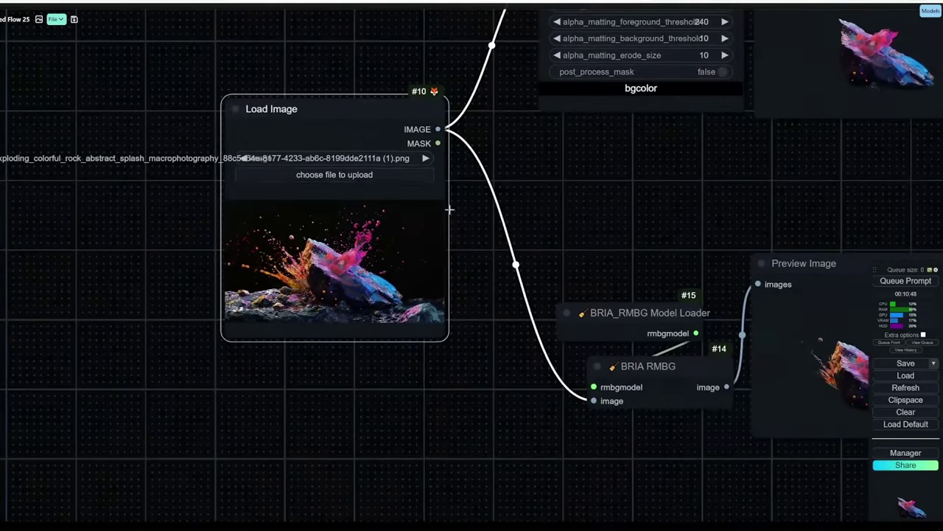
left_click_drag(647, 179, 273, 328)
scroll(532, 158, "up", 7)
scroll(507, 155, "up", 4)
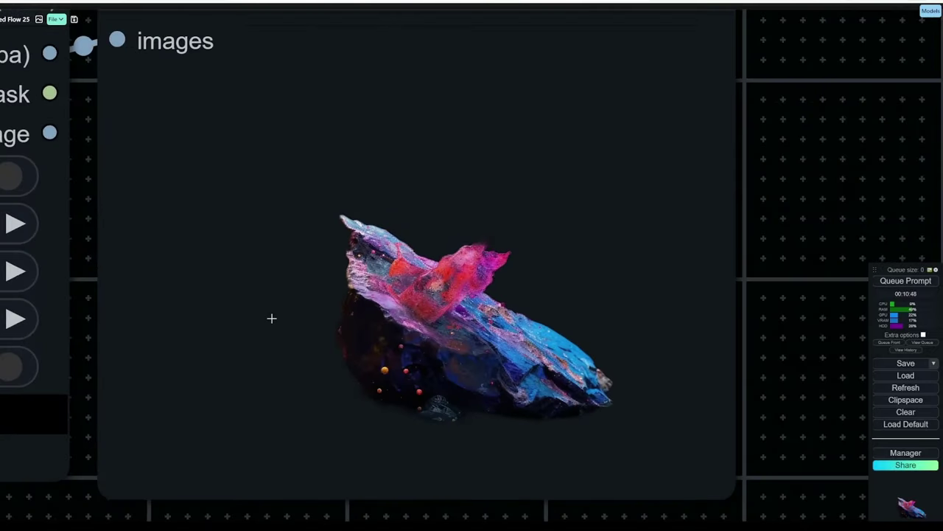
scroll(382, 227, "down", 5)
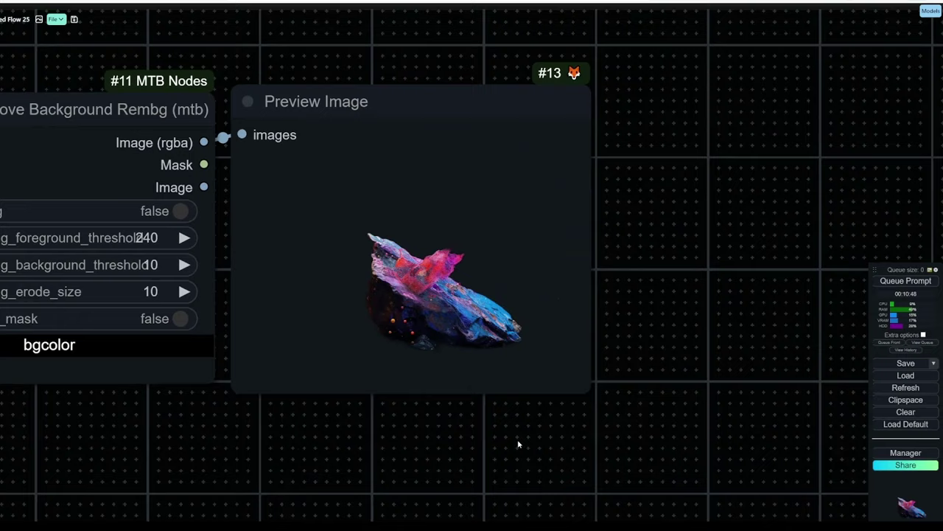
left_click_drag(518, 444, 675, 214)
scroll(646, 231, "down", 5)
- Move the BRIA_RMBG Model Loader, BRIA RMBG and its Preview Image up beneath the Rembg branch, and inspect the BRIA cutout against the source
left_click_drag(739, 268, 671, 107)
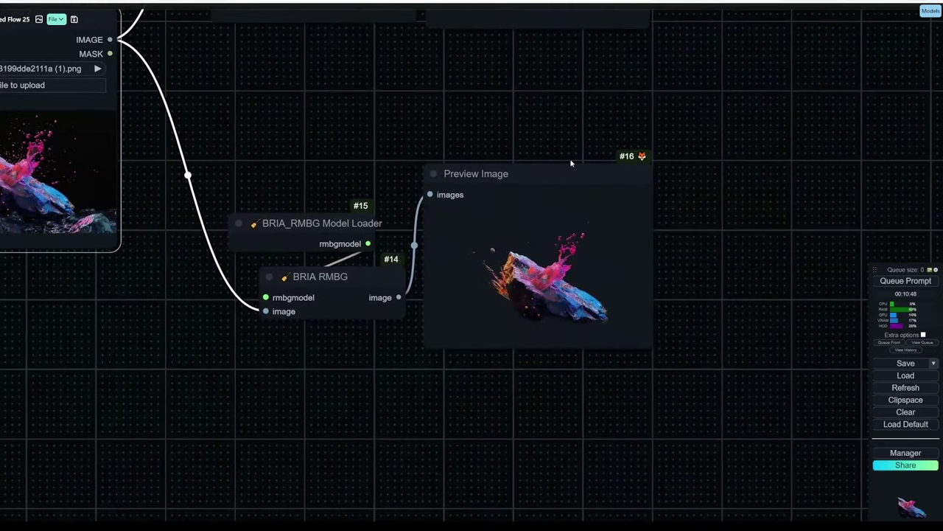
left_click_drag(309, 228, 296, 74)
left_click_drag(312, 272, 282, 125)
left_click_drag(572, 232, 543, 150)
scroll(543, 150, "up", 5)
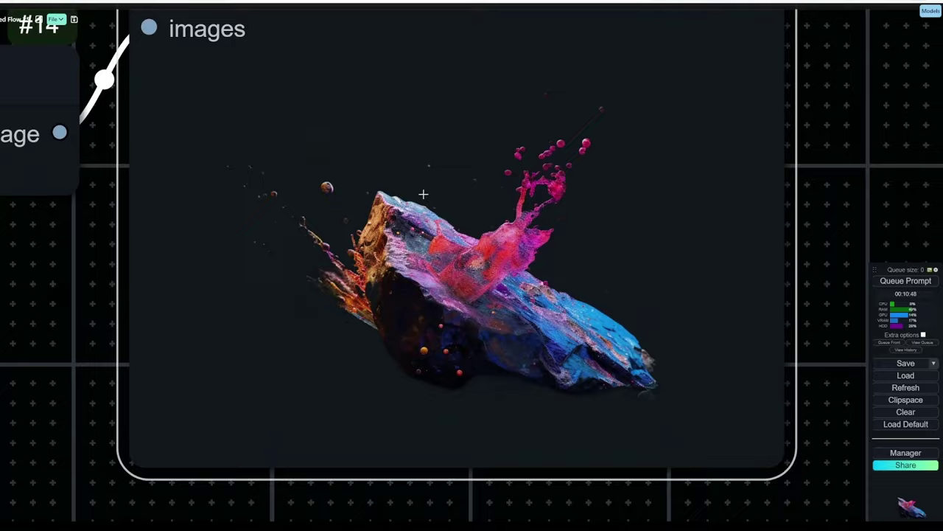
scroll(423, 195, "down", 11)
left_click_drag(190, 242, 324, 321)
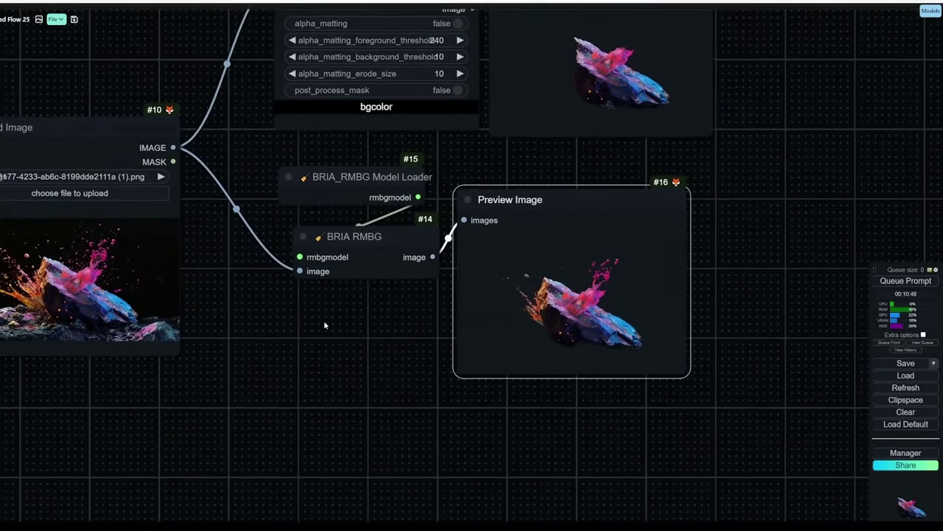
scroll(387, 273, "down", 2)
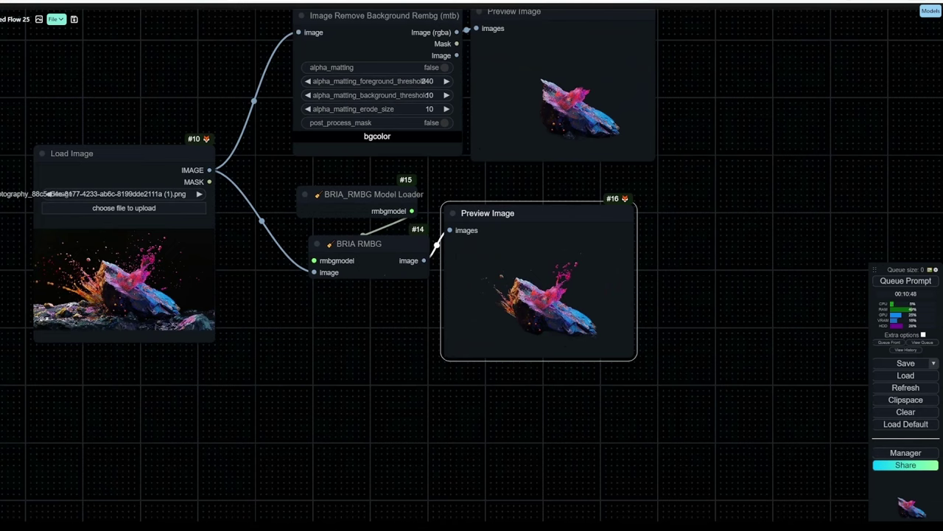
- Load the superbike image into the Load Image node and queue the prompt to run both background removal branches
left_click_drag(751, 241, 160, 275)
left_click(906, 284)
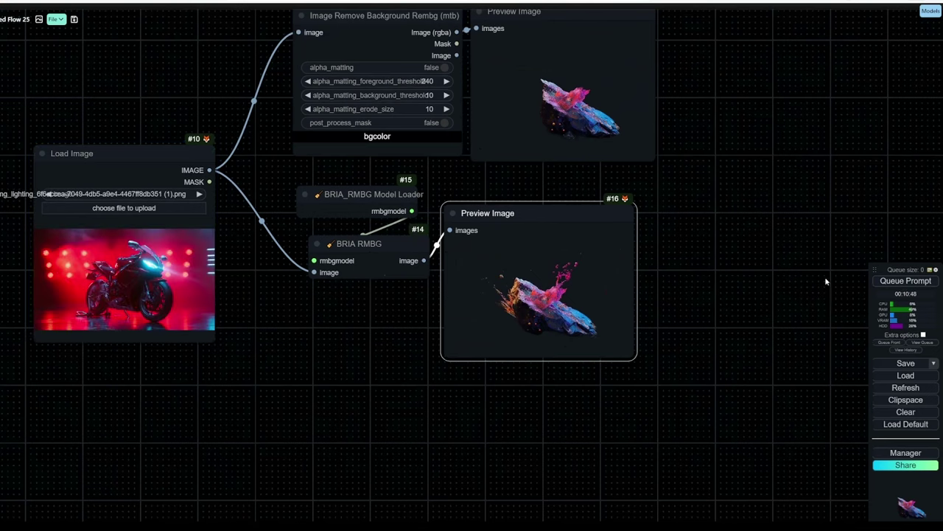
left_click_drag(713, 204, 706, 217)
left_click(905, 283)
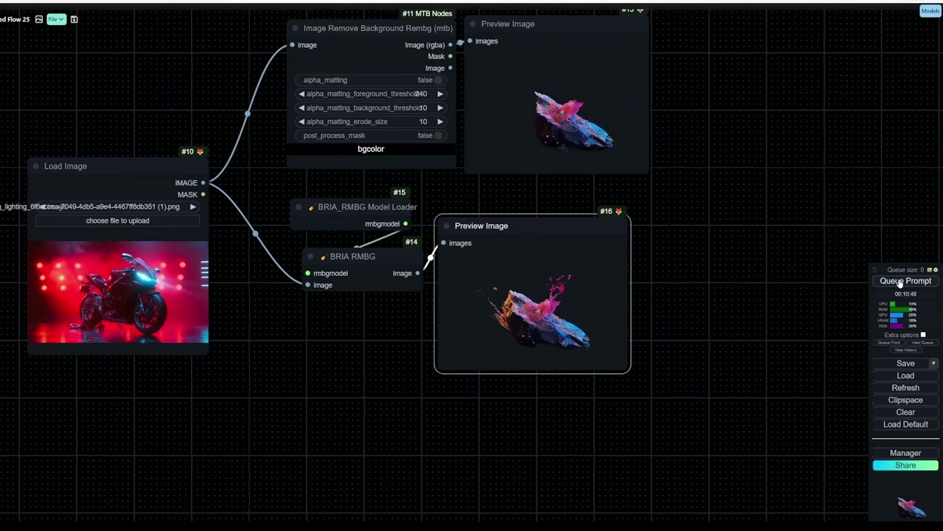
left_click_drag(750, 260, 709, 264)
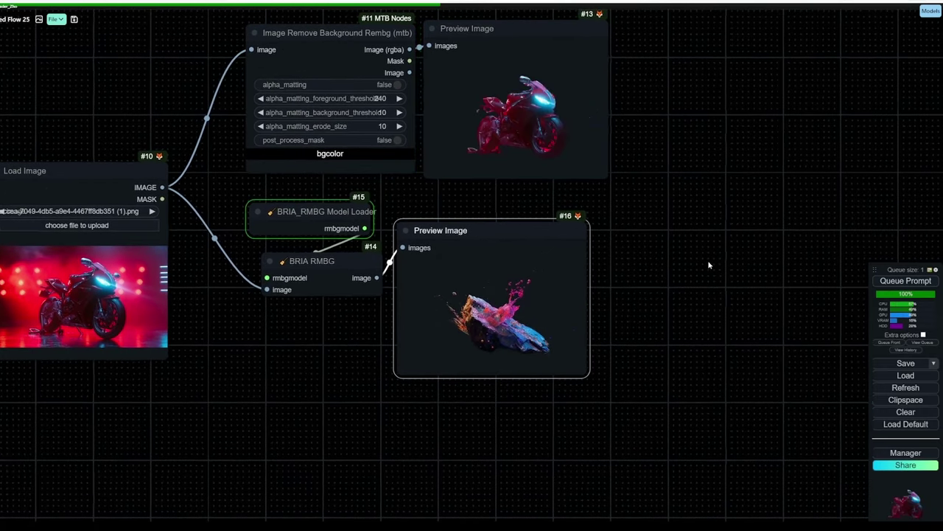
- Move the BRIA Preview Image node beside the Rembg Preview Image node to show both superbike cutouts side by side
scroll(634, 179, "up", 2)
scroll(639, 183, "up", 2)
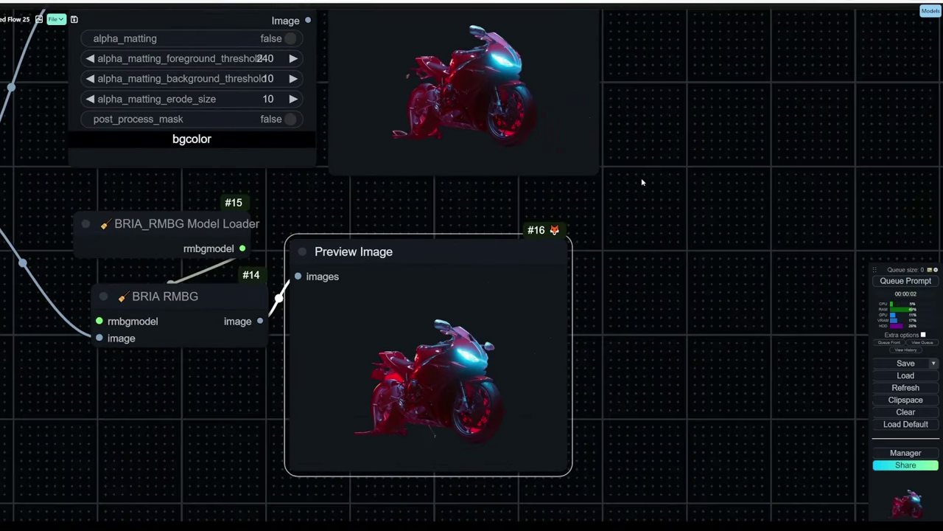
left_click_drag(457, 256, 487, 226)
left_click_drag(608, 202, 495, 270)
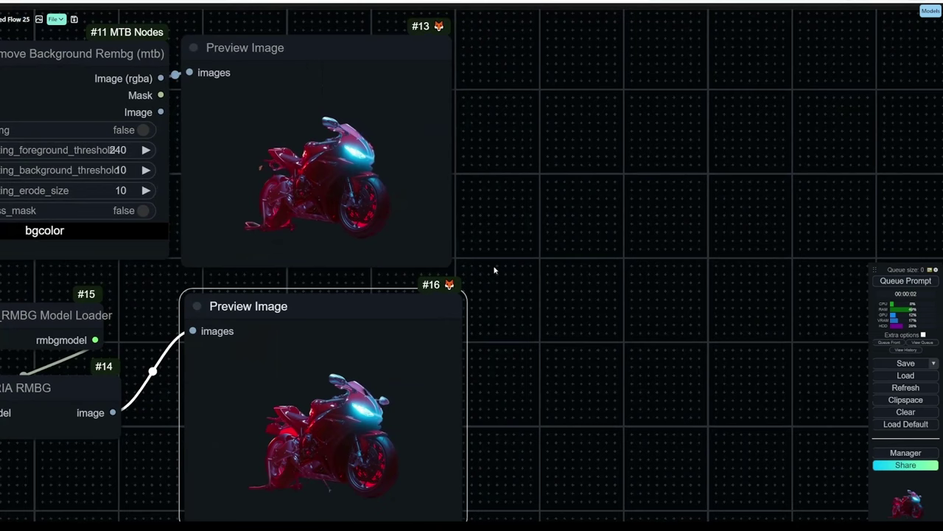
left_click_drag(416, 305, 697, 55)
left_click_drag(836, 103, 737, 116)
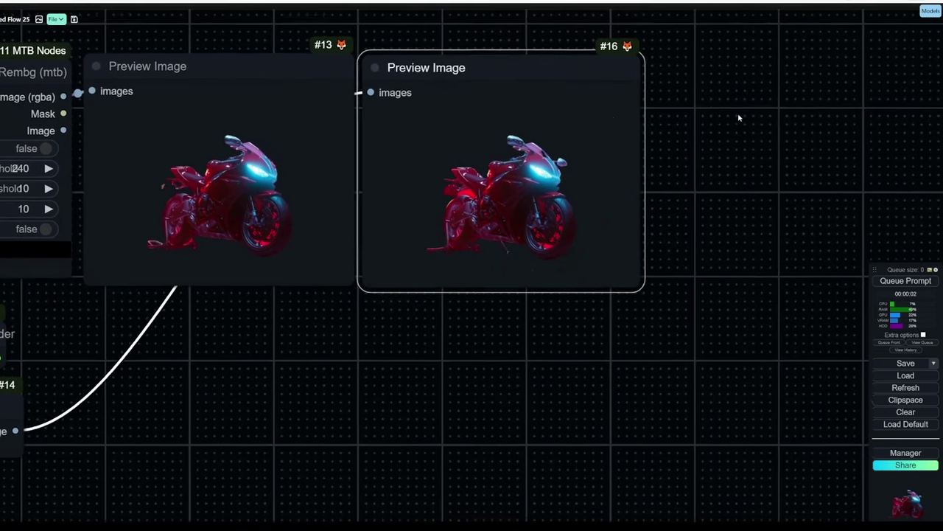
left_click(682, 269)
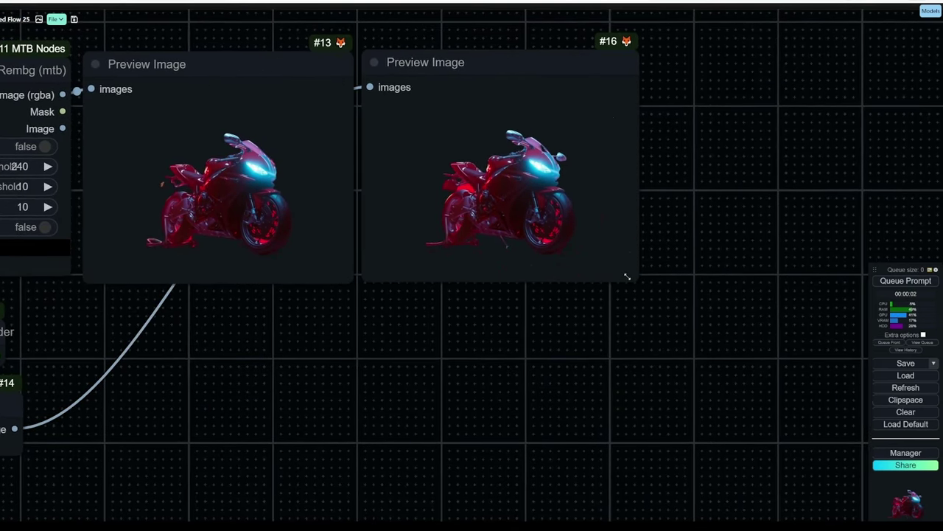
- Enlarge the BRIA and Rembg Preview Image nodes and reposition the BRIA one directly beside the Rembg one
left_click_drag(627, 276, 820, 445)
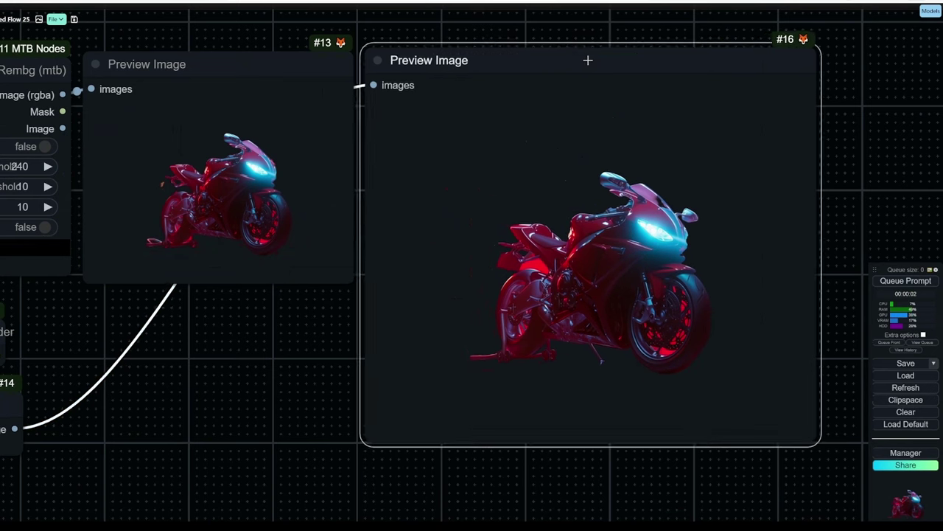
left_click_drag(587, 60, 671, 52)
left_click_drag(341, 267, 458, 458)
left_click_drag(601, 269, 618, 264)
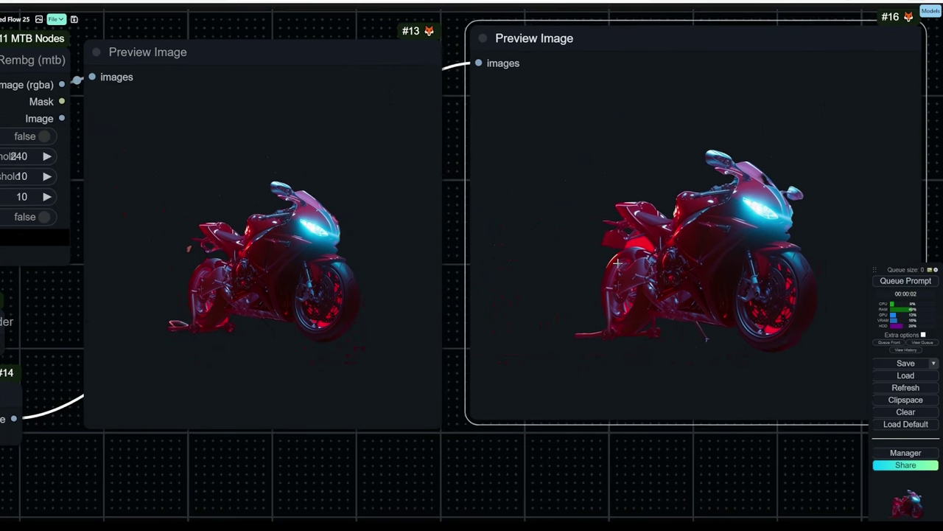
left_click_drag(605, 432, 598, 437)
left_click_drag(710, 211, 689, 220)
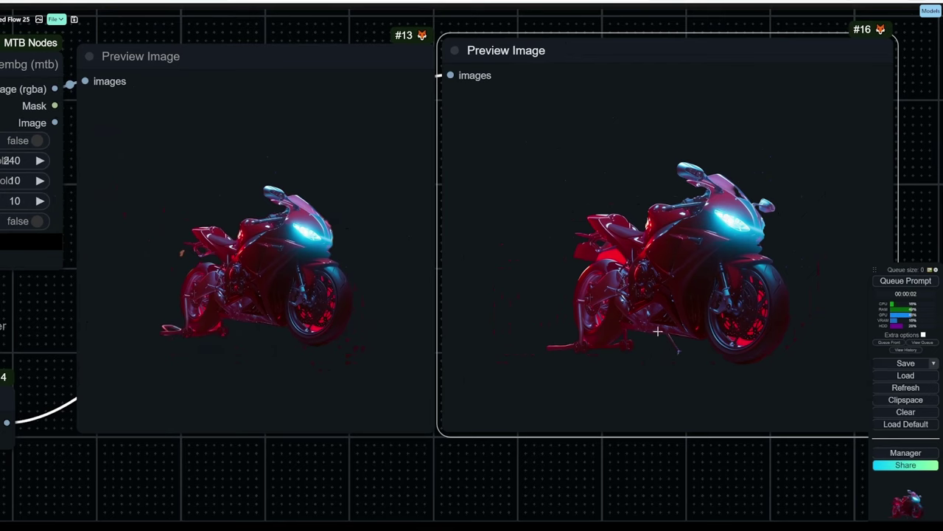
- Examine the superbike cutouts in close-up, comparing the kickstand, wheels and leftover background specks between Rembg and BRIA
scroll(678, 351, "up", 8)
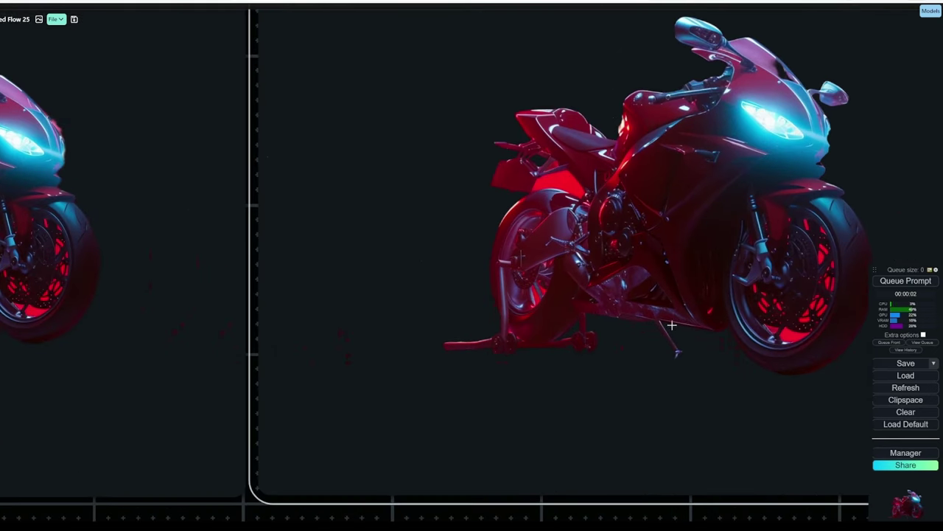
left_click_drag(107, 353, 151, 350)
left_click_drag(341, 503, 642, 503)
scroll(579, 284, "down", 12)
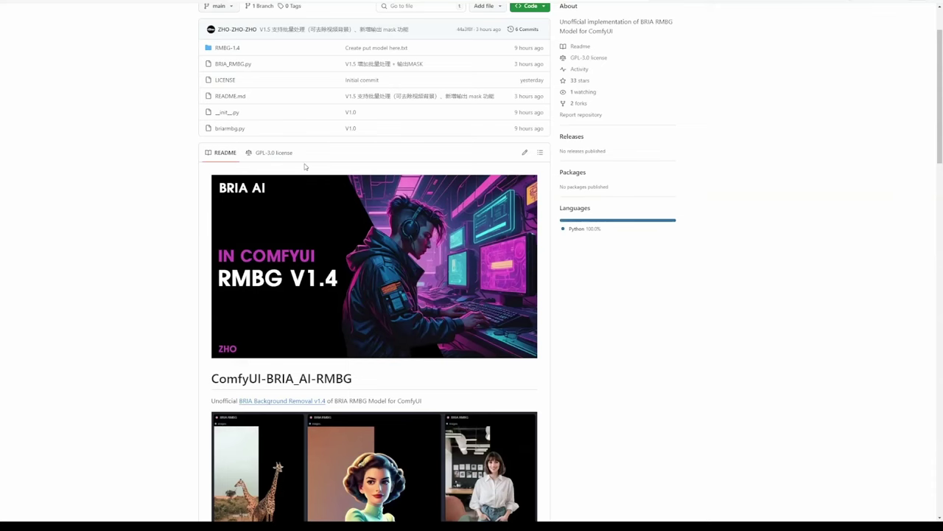
- Review the README of the ComfyUI-BRIA_AI-RMBG GitHub repository, including its example images and the SVD 1.1 + RMBG 1.4 video demo
scroll(299, 184, "down", 3)
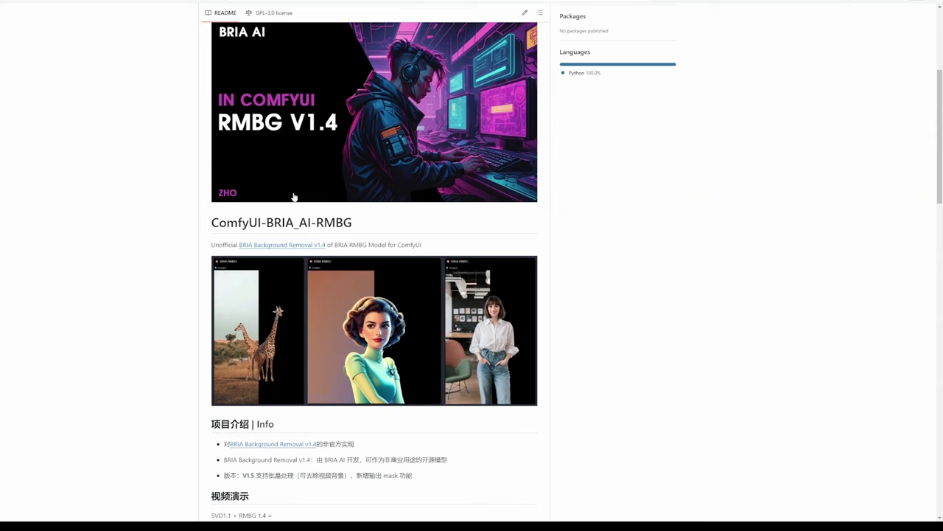
scroll(286, 276, "down", 4)
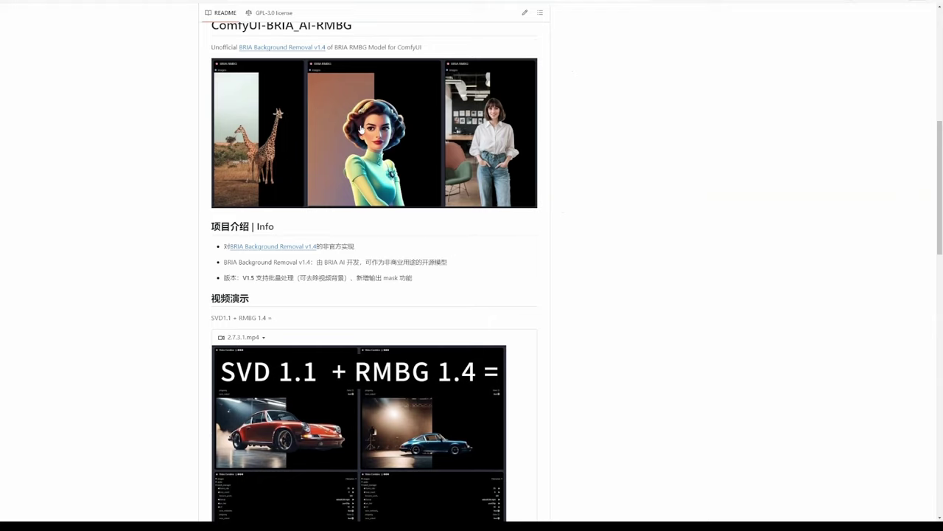
scroll(284, 254, "up", 6)
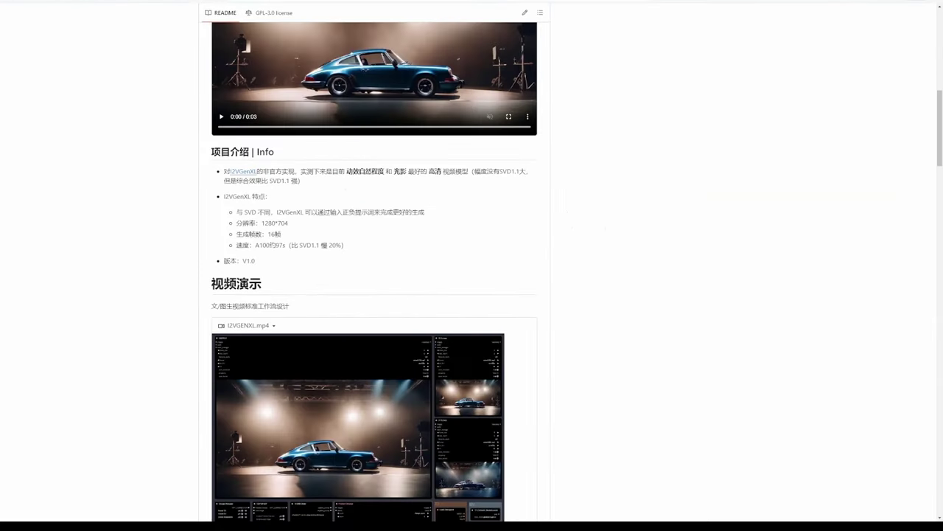